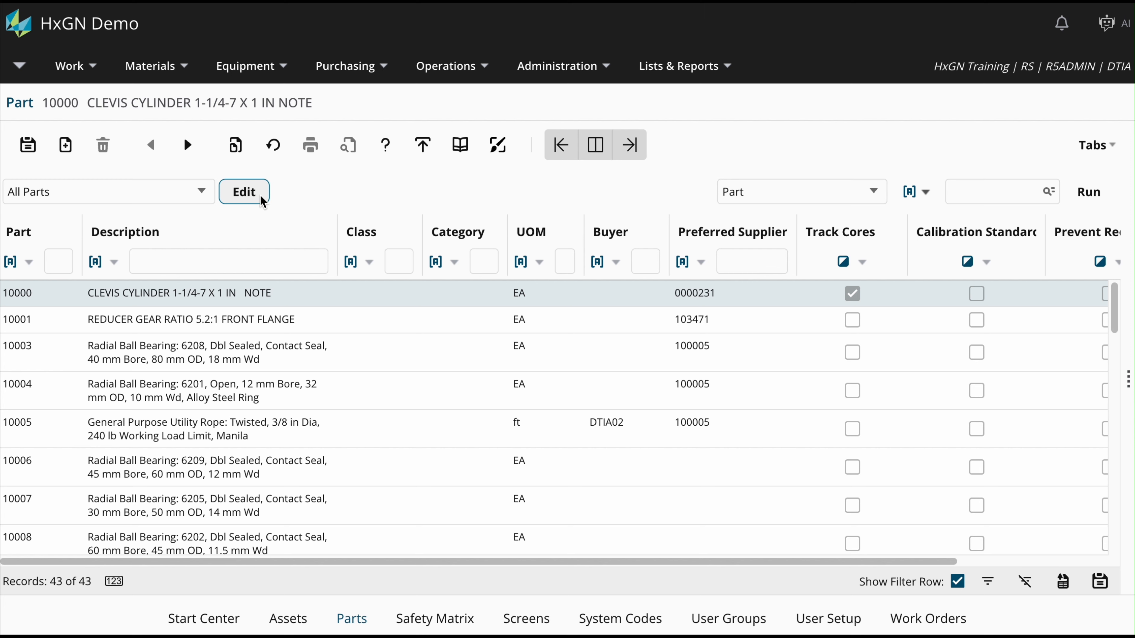
Open the Dataspy settings for the All Parts dataspy on the Parts list.
{"action": "left_click", "coordinate": [261, 197]}
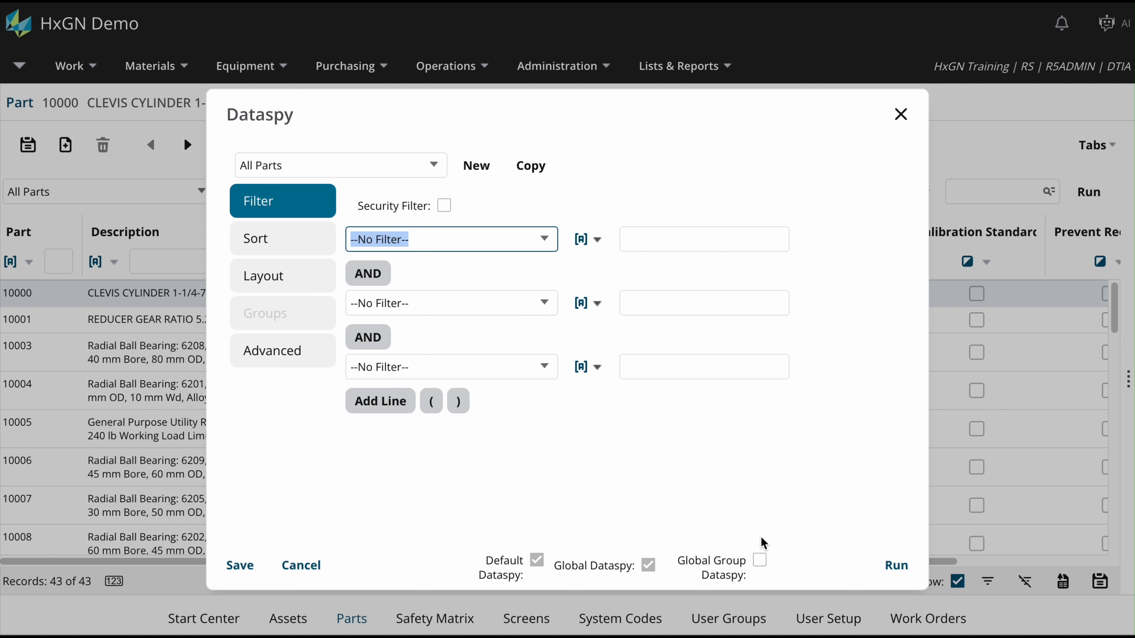
{"action": "left_click", "coordinate": [760, 563]}
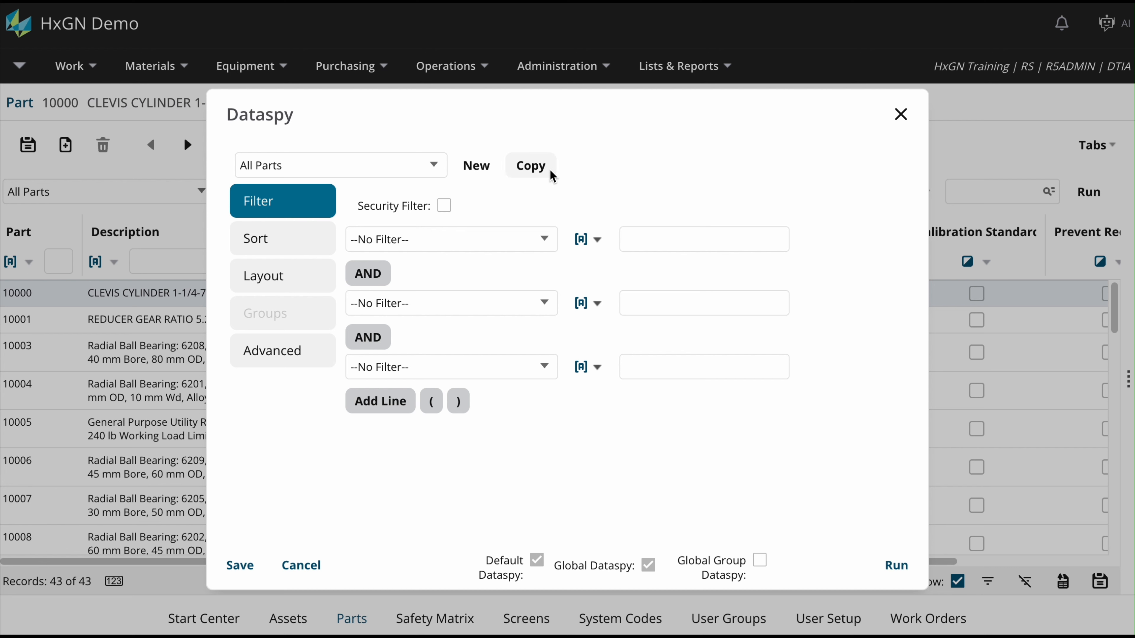
Start a new Global Group Dataspy, check the available groups, then close without saving.
{"action": "left_click", "coordinate": [483, 175]}
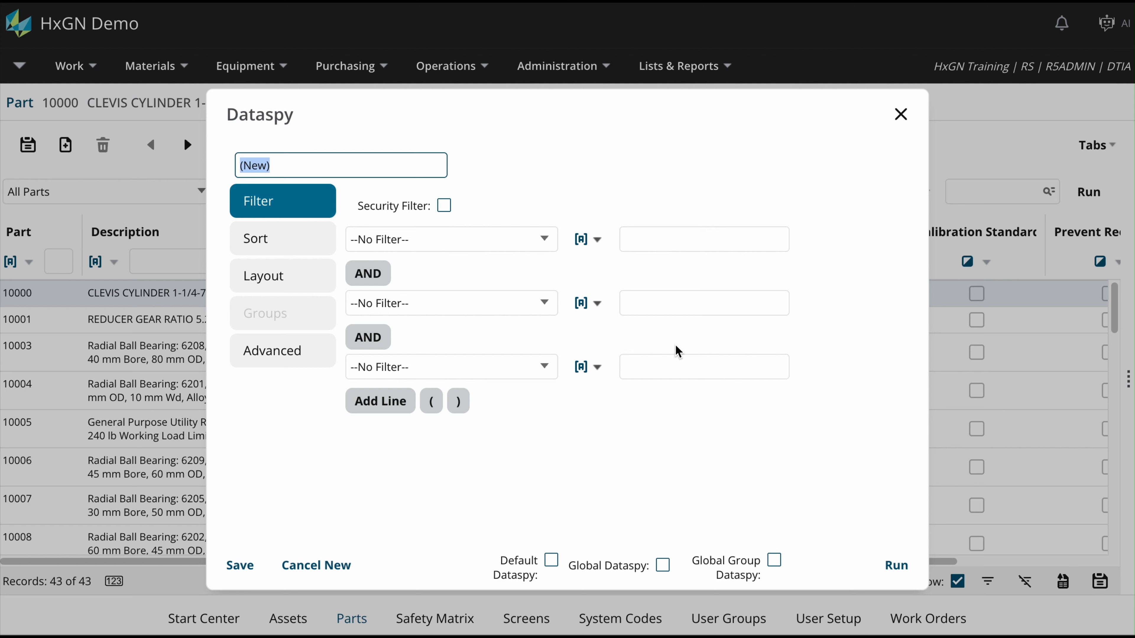
{"action": "left_click", "coordinate": [774, 560]}
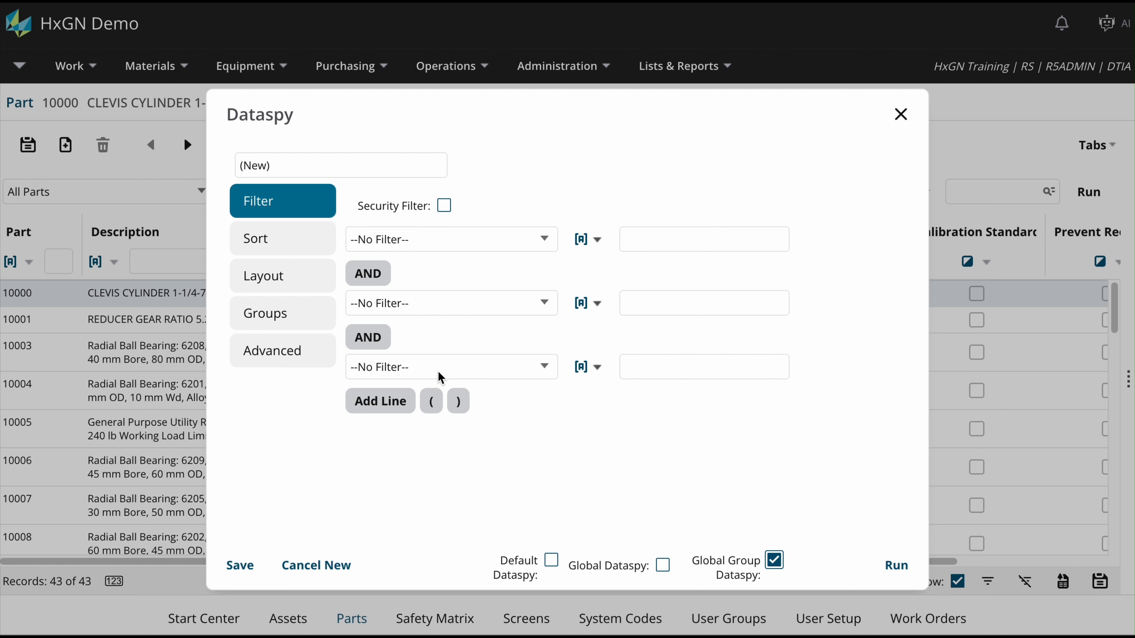
{"action": "left_click", "coordinate": [319, 315]}
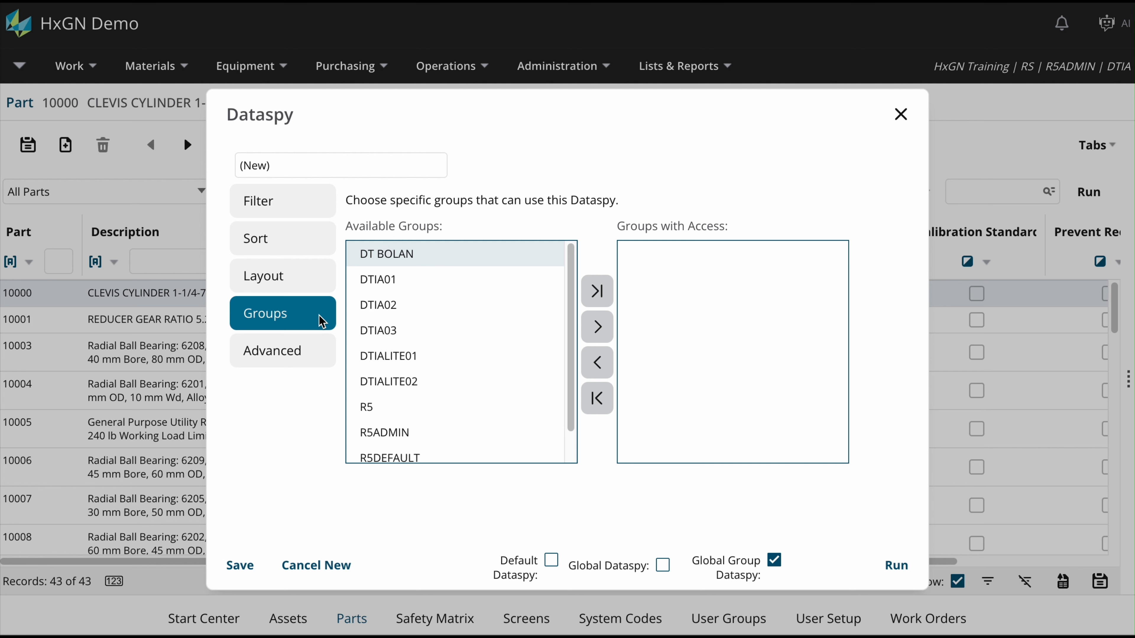
{"action": "left_click", "coordinate": [901, 114]}
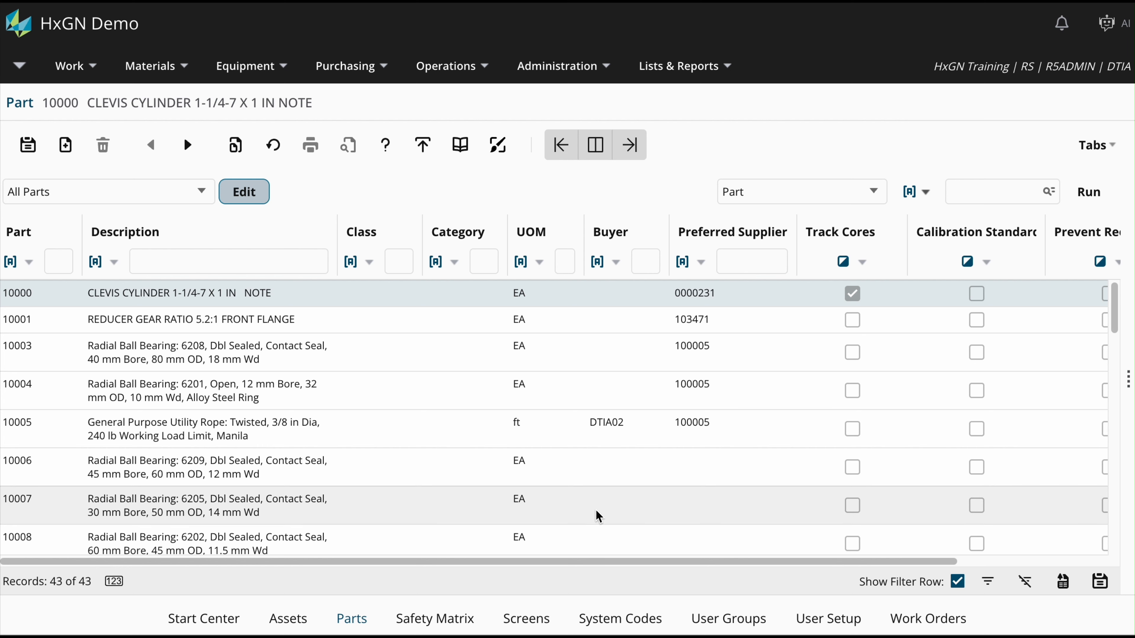
On the SSPART screen setup, select the parts search dataspy and choose Actions > Add Users.
{"action": "left_click", "coordinate": [536, 620]}
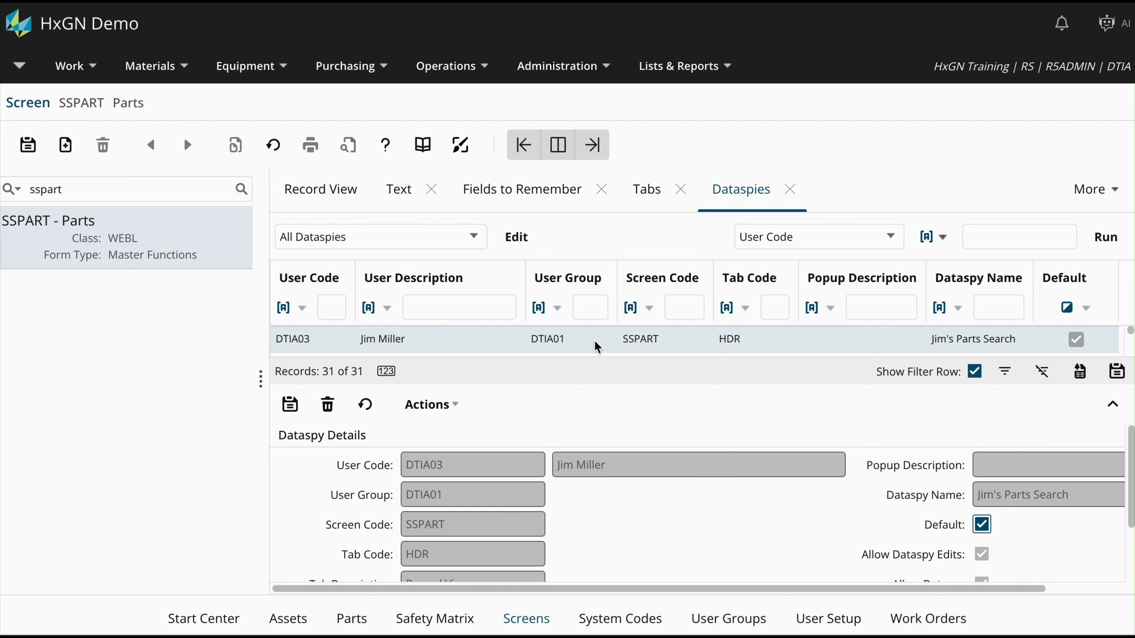
{"action": "left_click", "coordinate": [457, 407]}
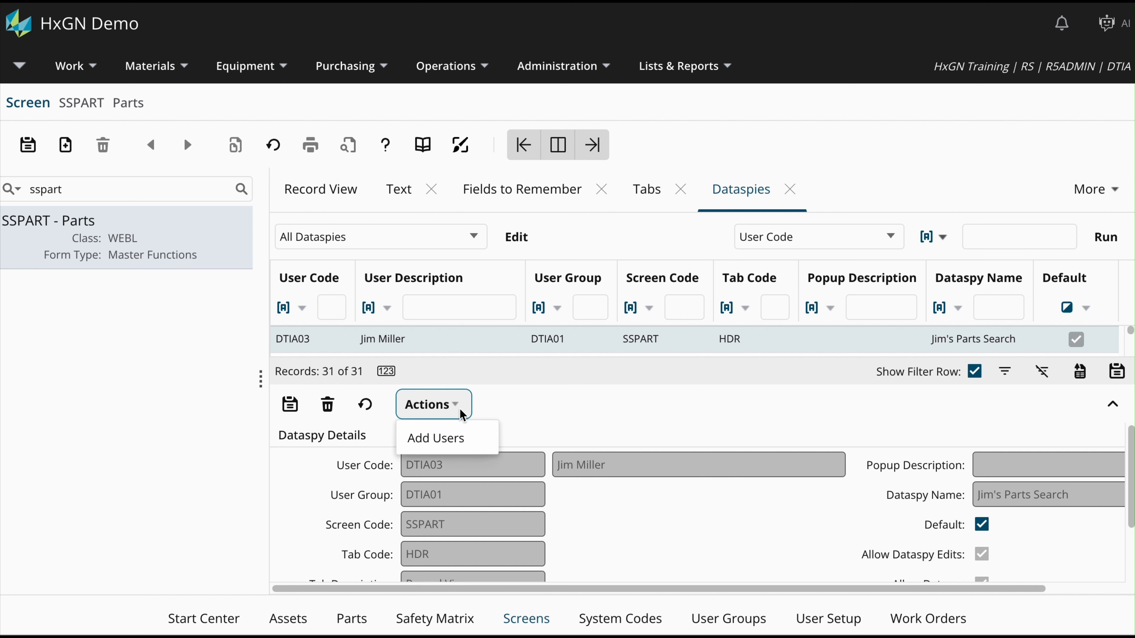
{"action": "left_click", "coordinate": [481, 443]}
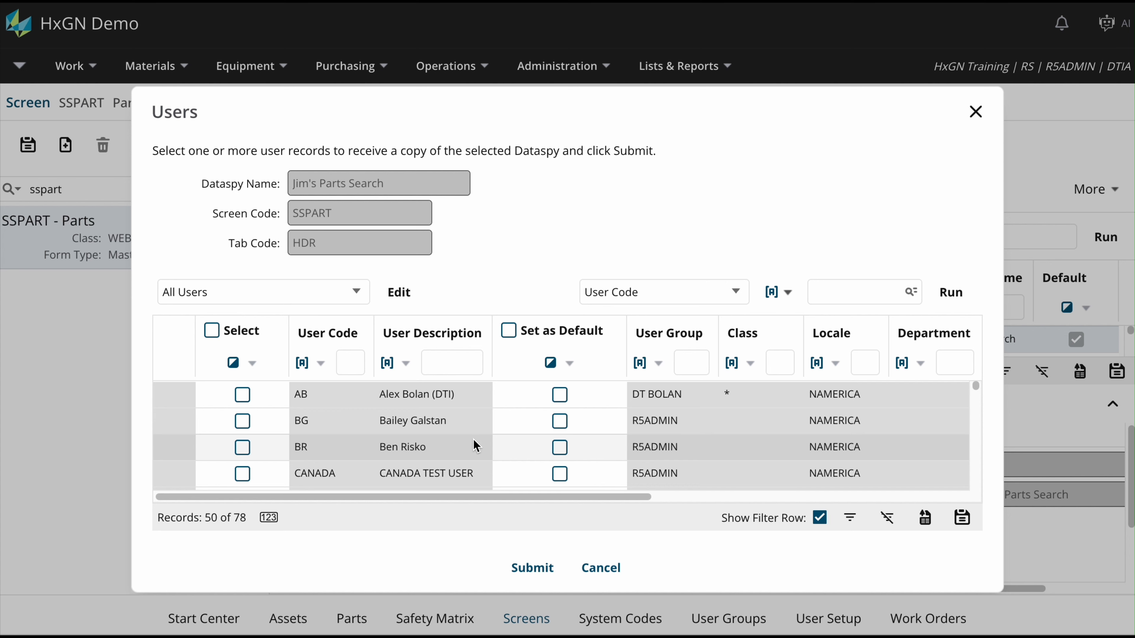
Filter the Users list by the target user code, select that user, and submit the copy.
{"action": "left_click", "coordinate": [354, 362]}
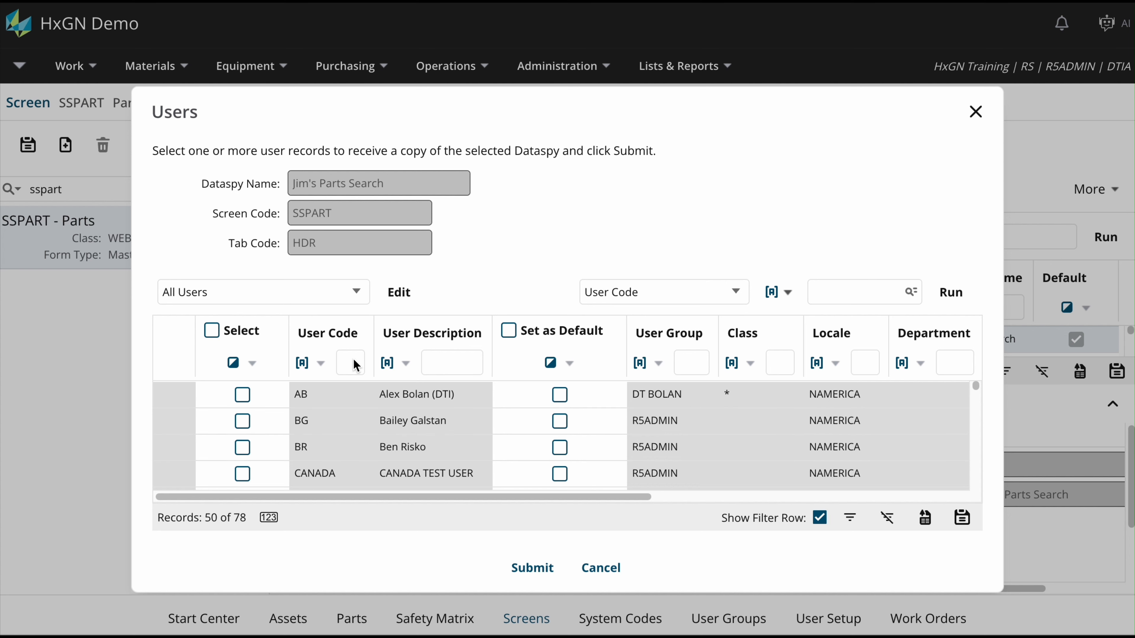
{"action": "type", "text": "RS"}
{"action": "key", "text": "Return"}
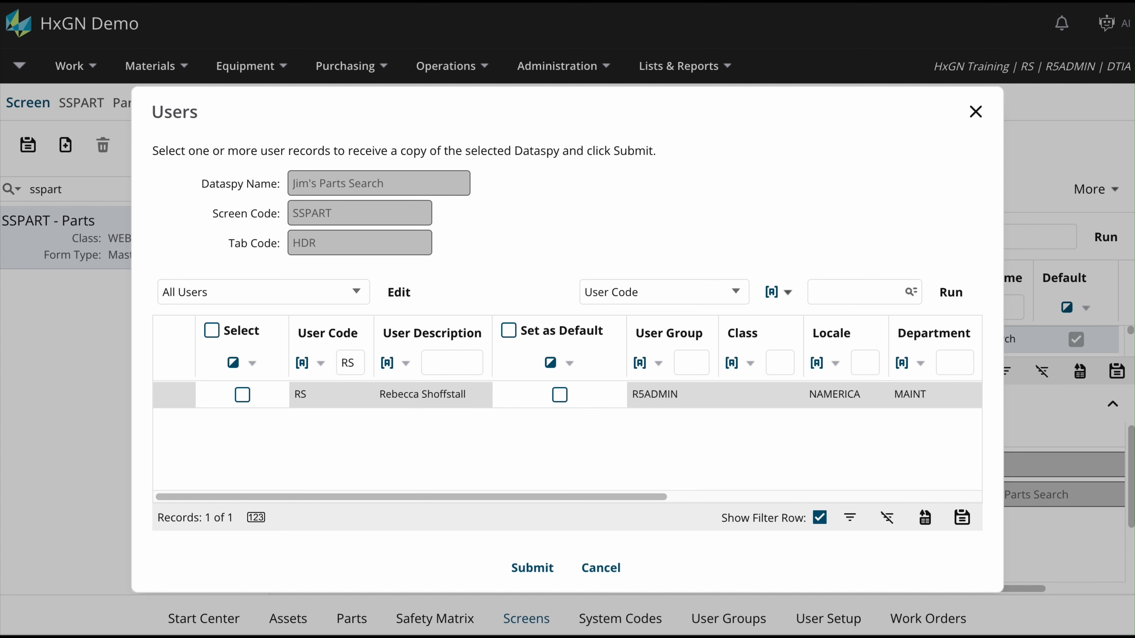
{"action": "left_click", "coordinate": [242, 396]}
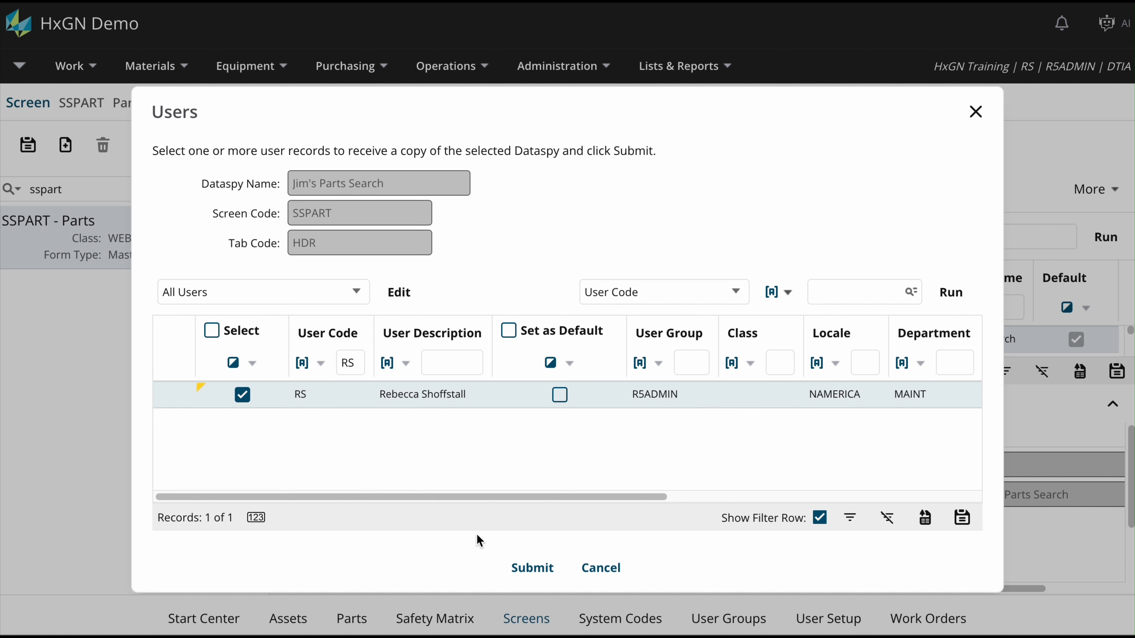
{"action": "left_click", "coordinate": [525, 577]}
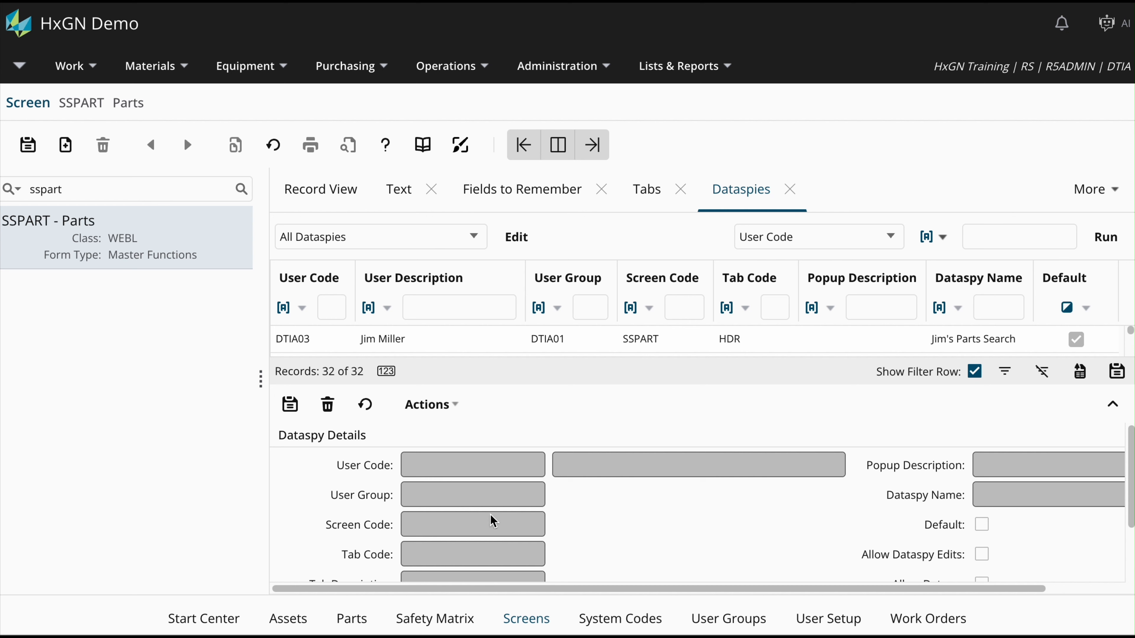
Go to the Materials Parts screen and switch the list to the copied parts search dataspy.
{"action": "left_click", "coordinate": [186, 67]}
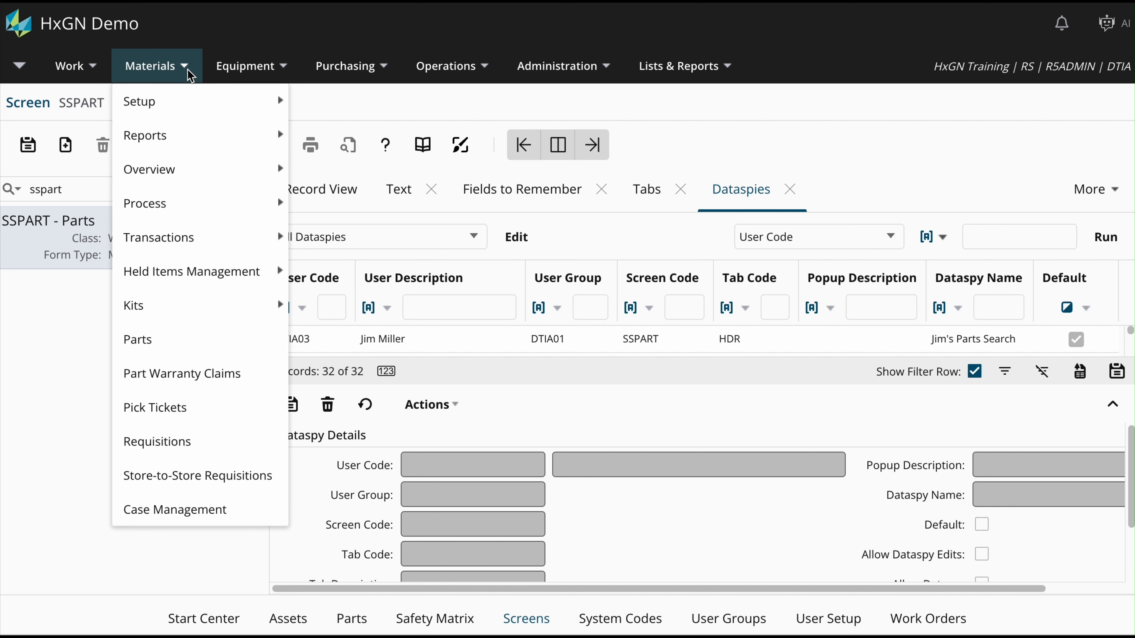
{"action": "left_click", "coordinate": [185, 339]}
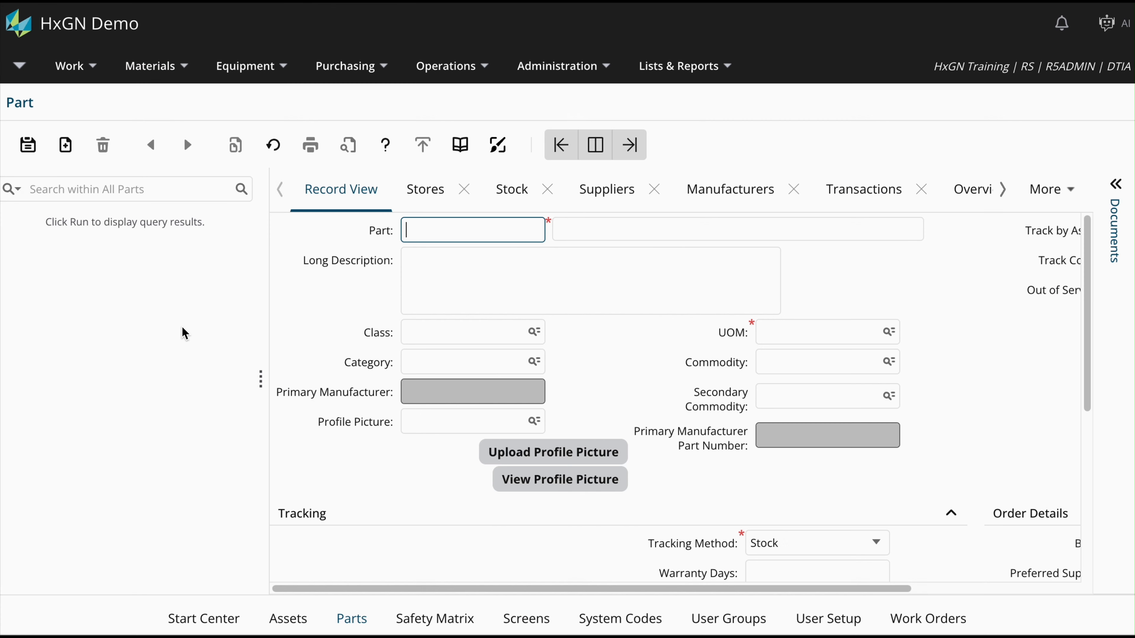
{"action": "left_click", "coordinate": [630, 144]}
{"action": "left_click", "coordinate": [201, 192]}
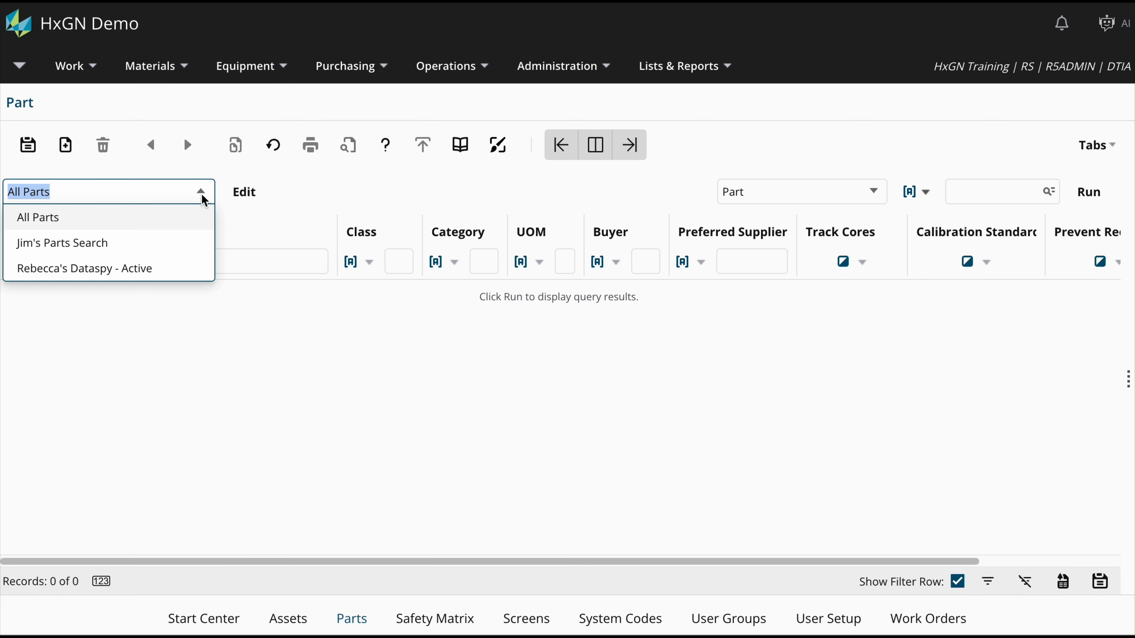
{"action": "left_click", "coordinate": [178, 246]}
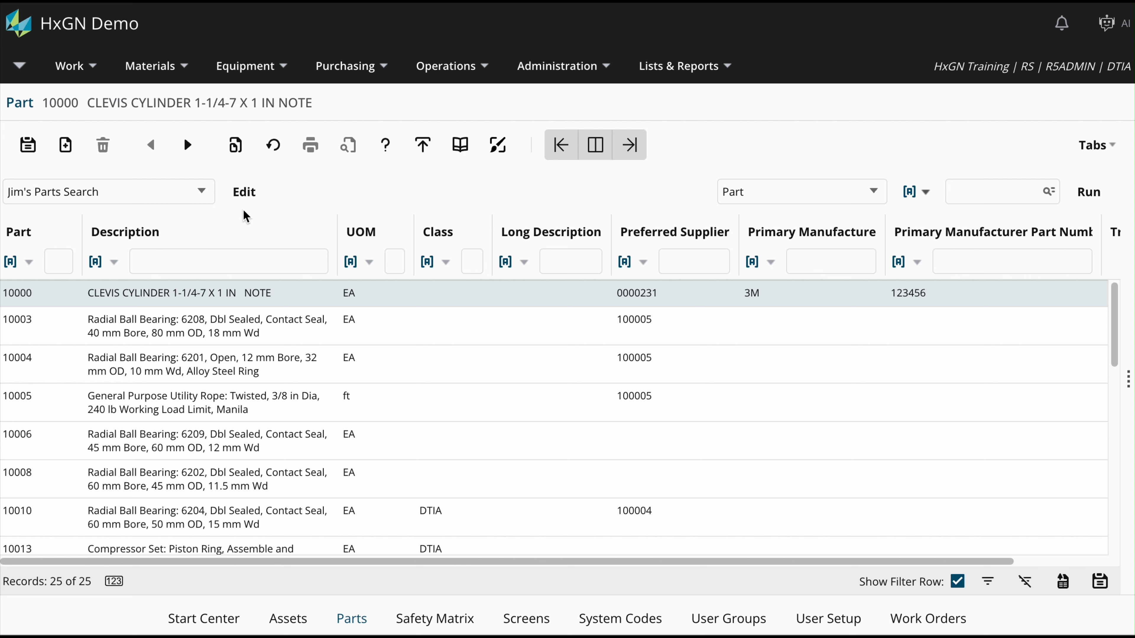
Duplicate the parts search dataspy and rename the copy 'Parts In Stock'.
{"action": "left_click", "coordinate": [251, 197]}
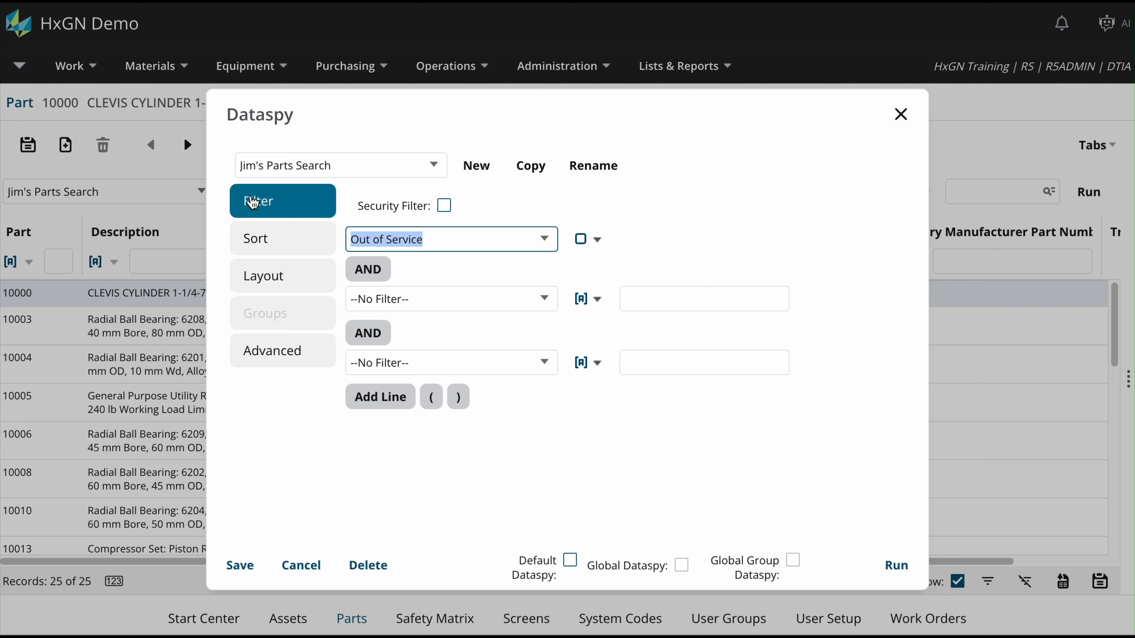
{"action": "left_click", "coordinate": [531, 166]}
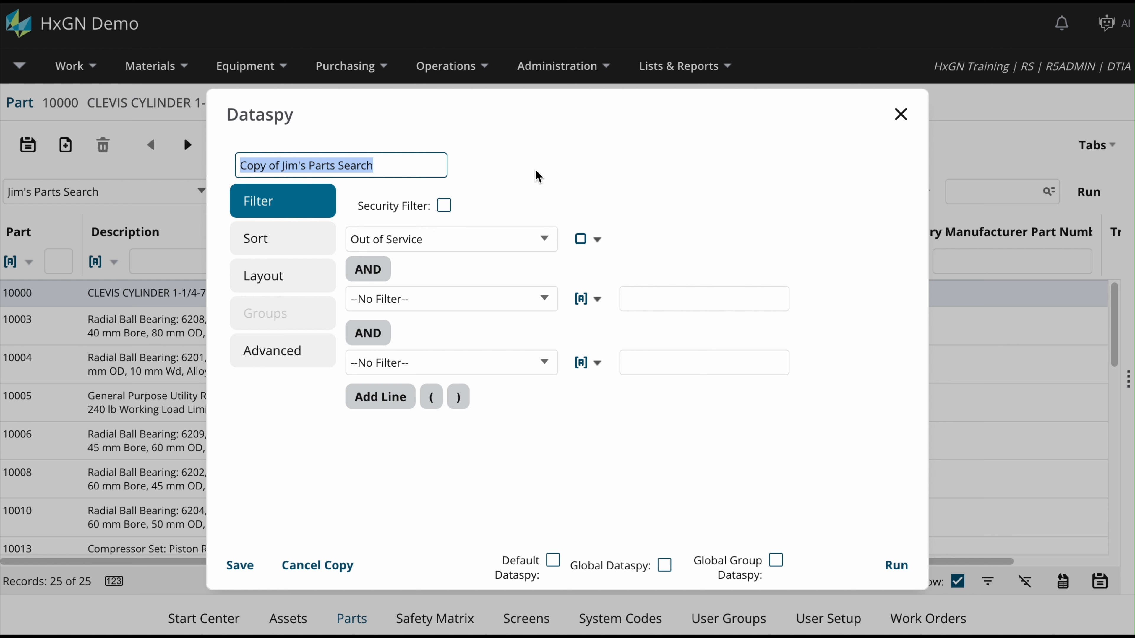
{"action": "type", "text": "Parts"}
{"action": "type", "text": "In Stock"}
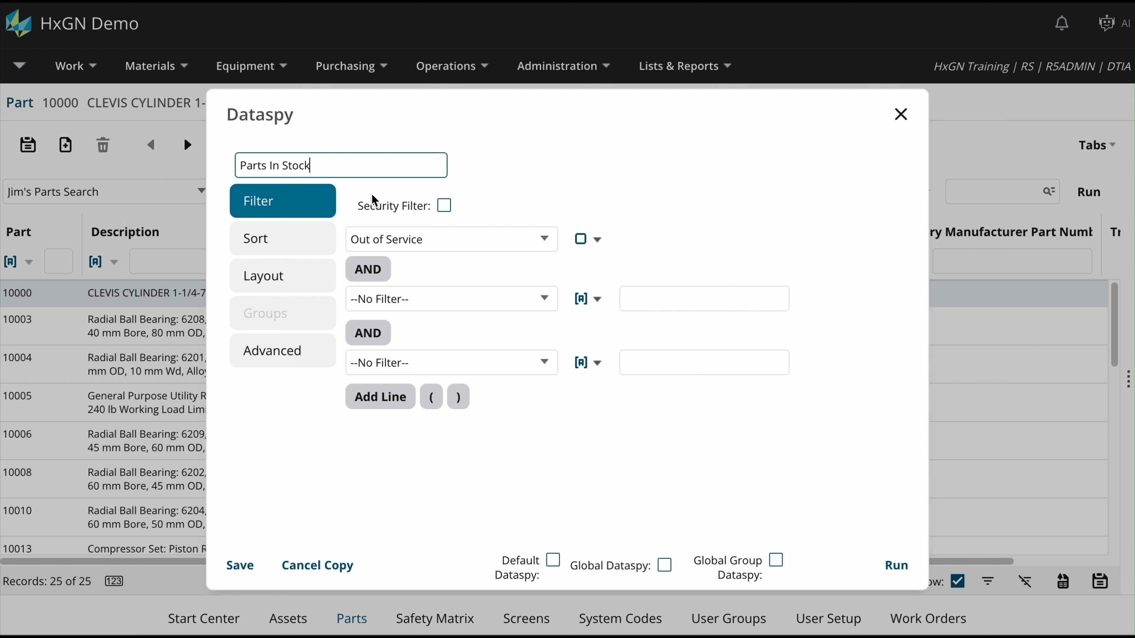
{"action": "left_click", "coordinate": [326, 240]}
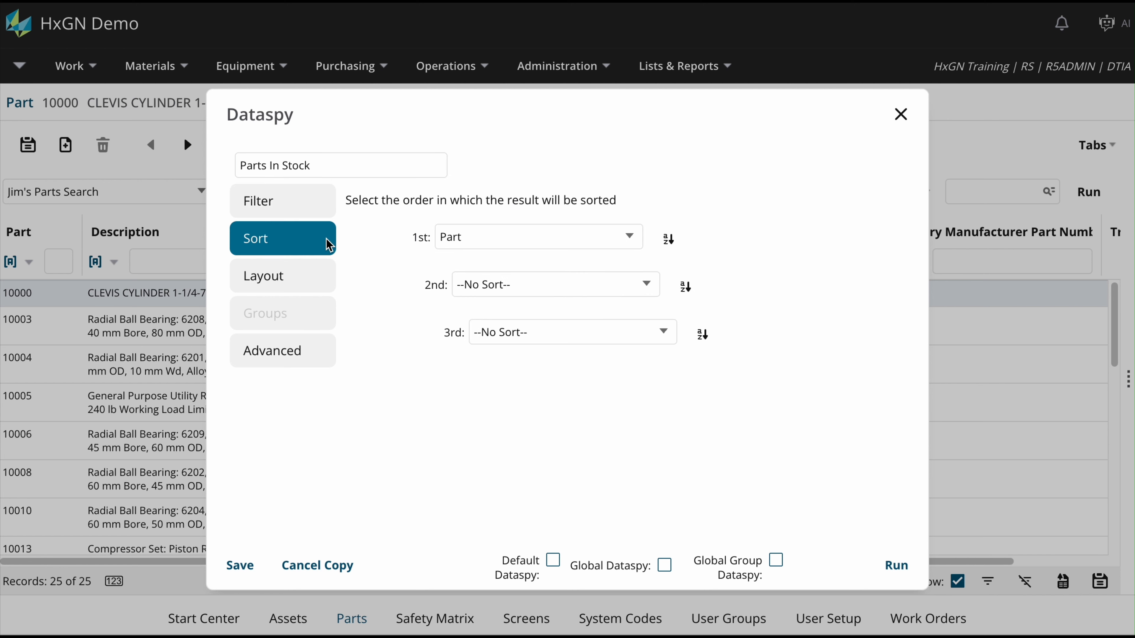
Make Parts In Stock a Global Group Dataspy for DTIA02 and R5ADMIN, then save it.
{"action": "left_click", "coordinate": [330, 285]}
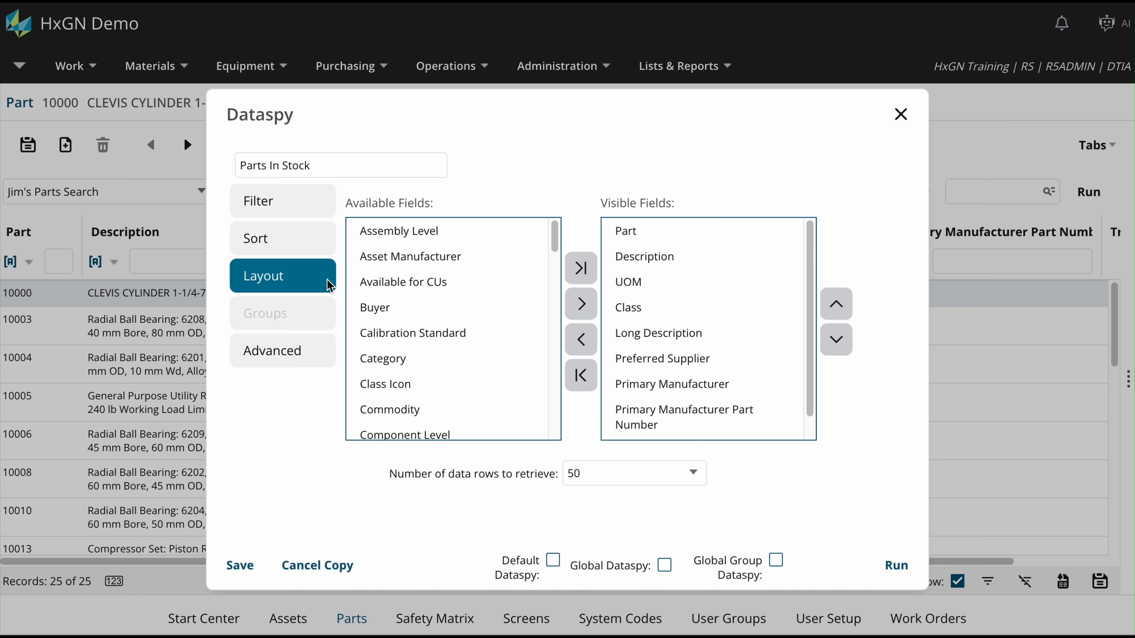
{"action": "left_click", "coordinate": [320, 356]}
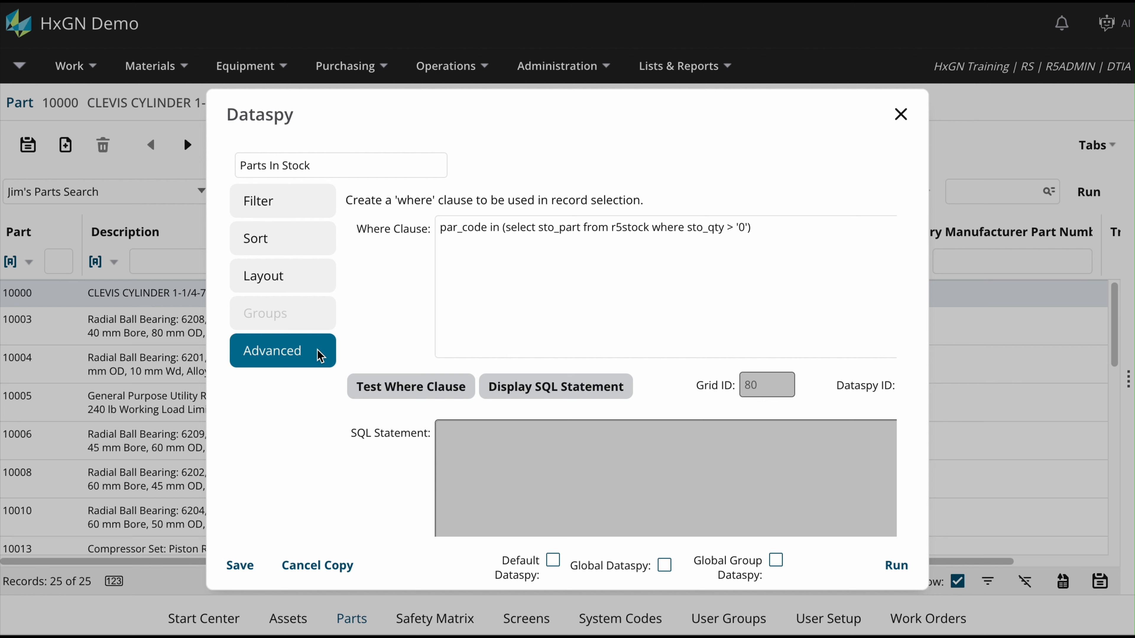
{"action": "left_click", "coordinate": [777, 561]}
{"action": "left_click", "coordinate": [317, 314]}
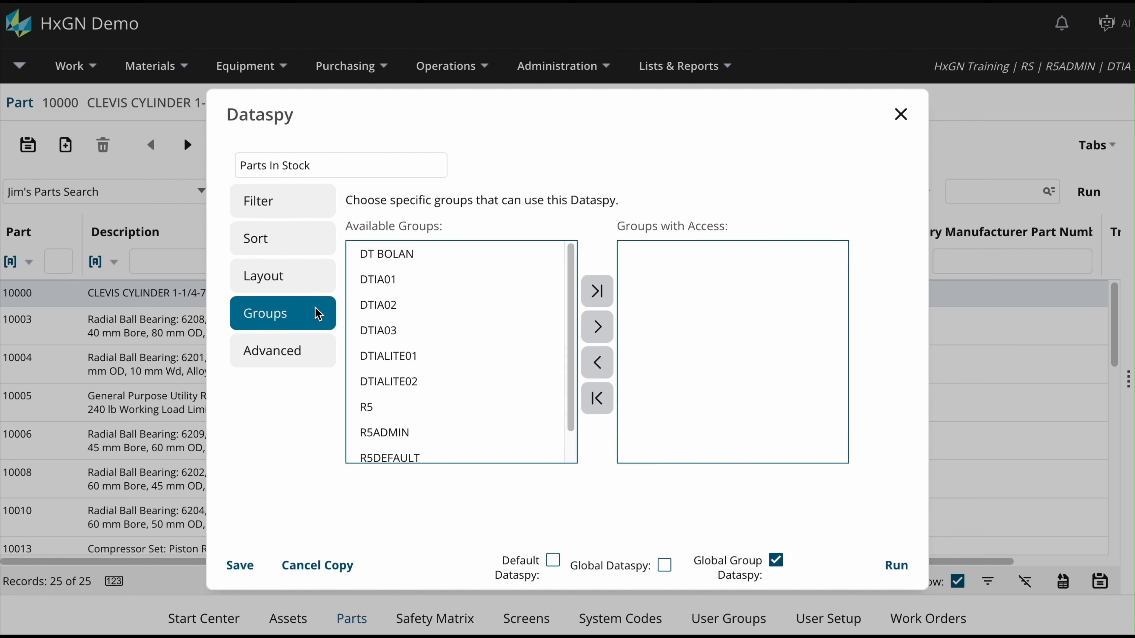
{"action": "double_click", "coordinate": [376, 309]}
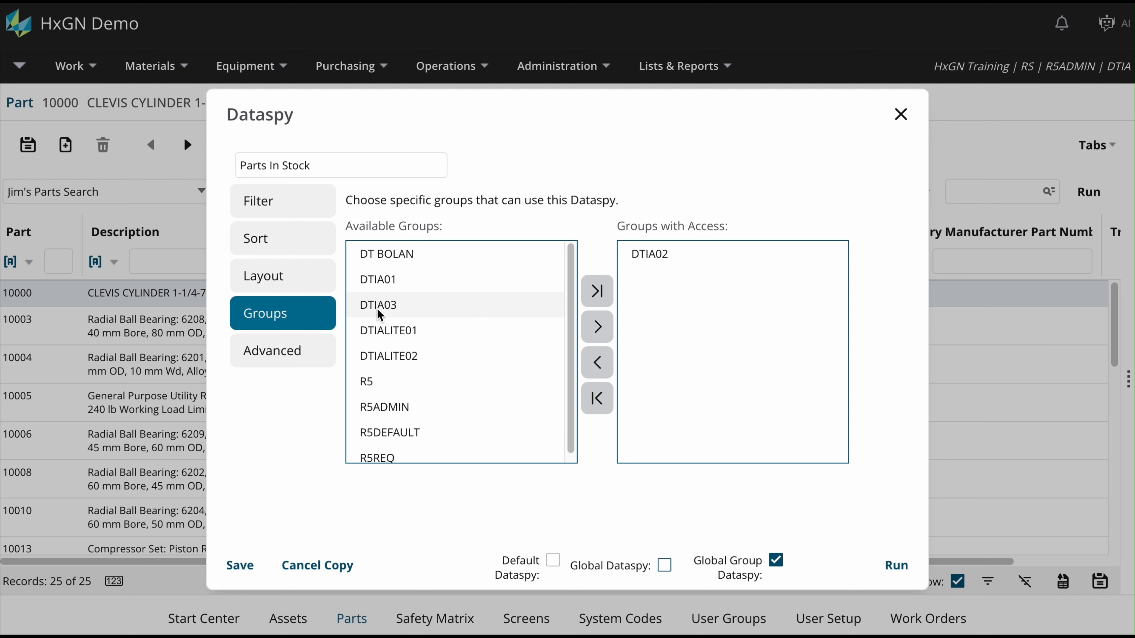
{"action": "double_click", "coordinate": [406, 408]}
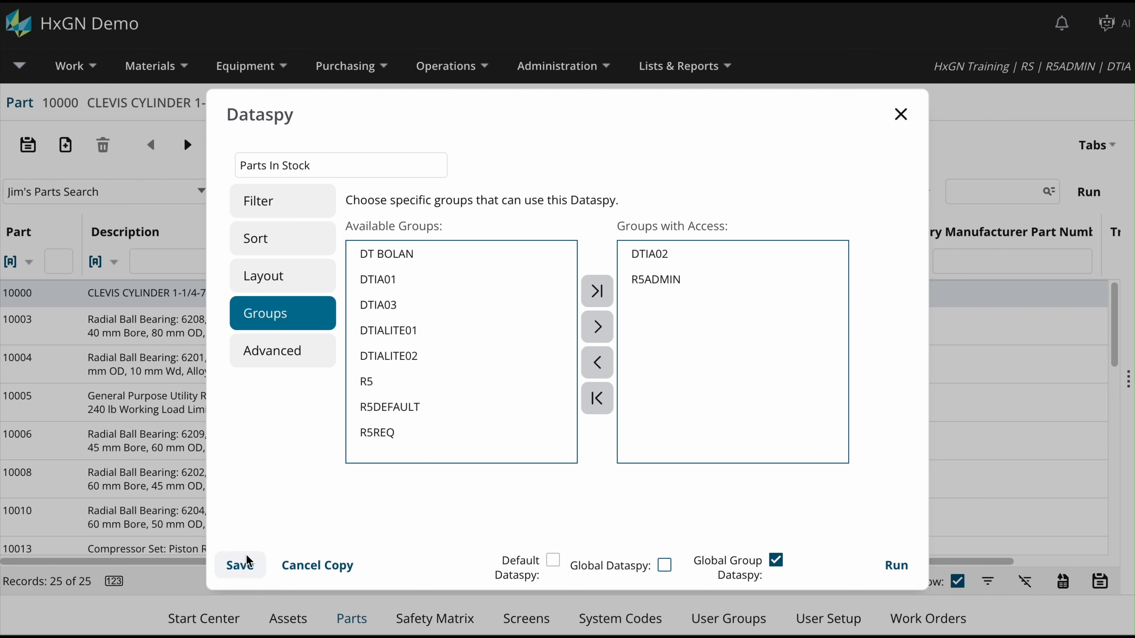
{"action": "left_click", "coordinate": [243, 568]}
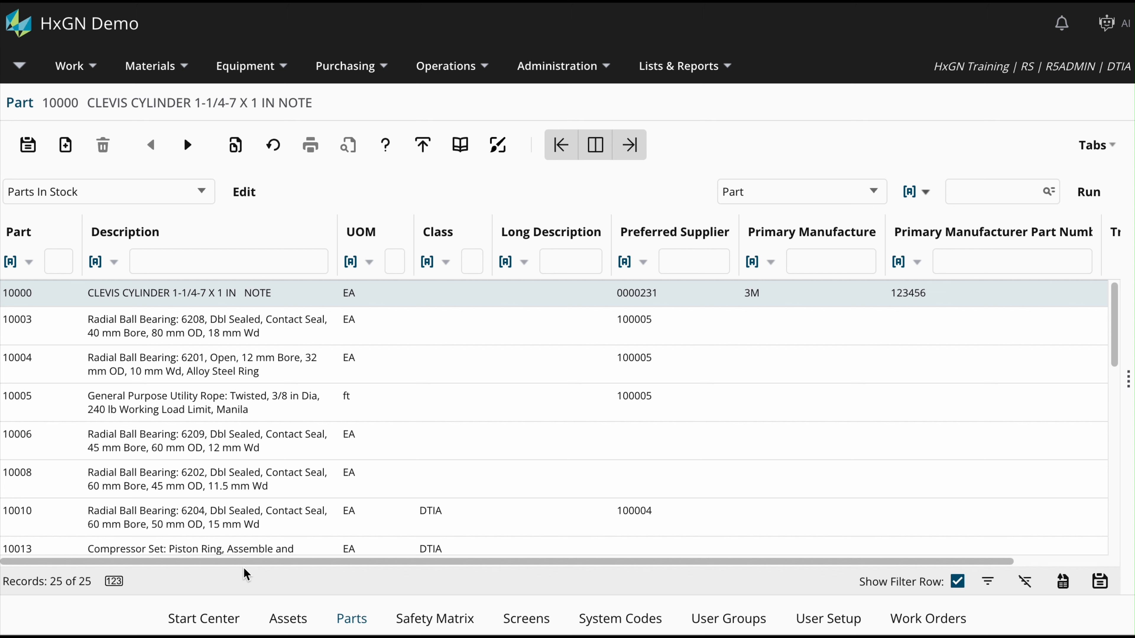
Create a new Global Group Dataspy and grant the DTIA02 and R5ADMIN groups access.
{"action": "left_click", "coordinate": [263, 202]}
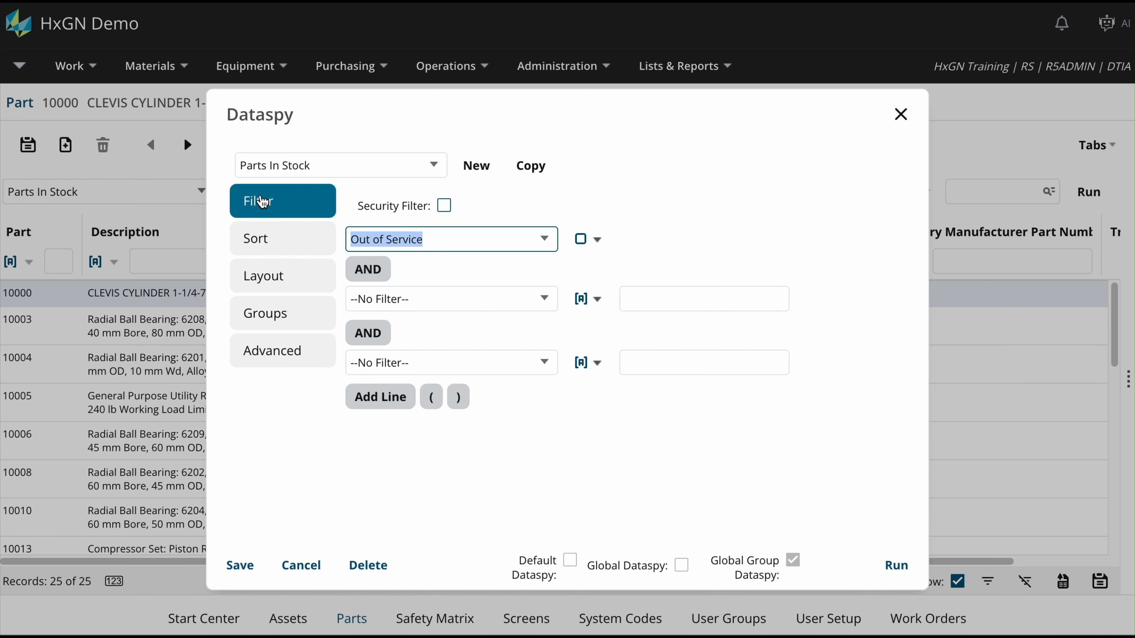
{"action": "left_click", "coordinate": [478, 169]}
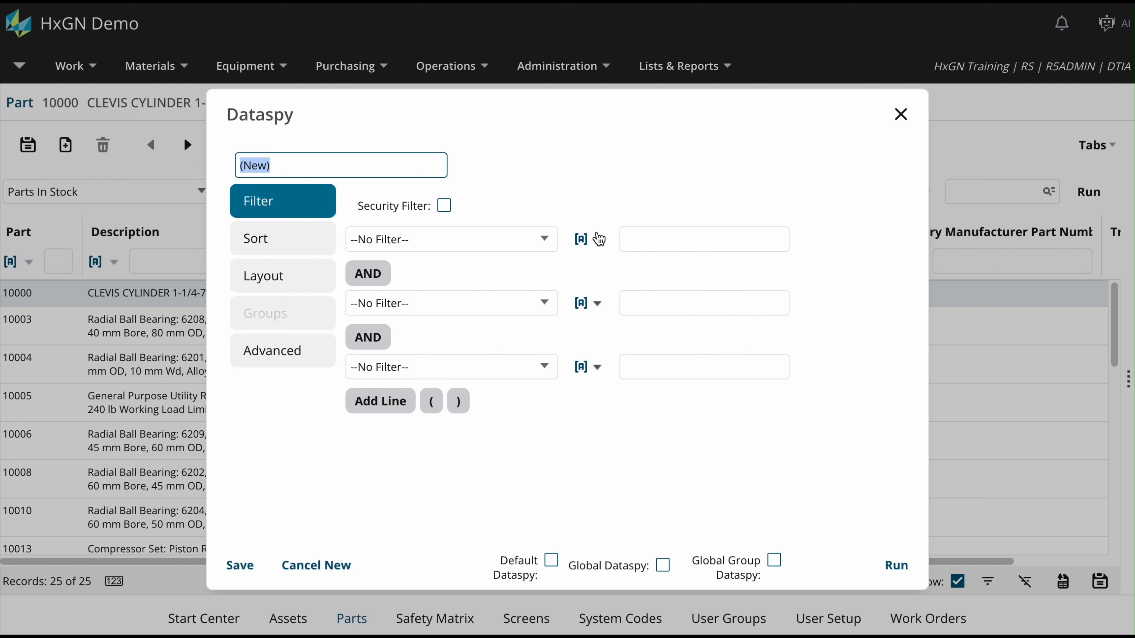
{"action": "left_click", "coordinate": [774, 561]}
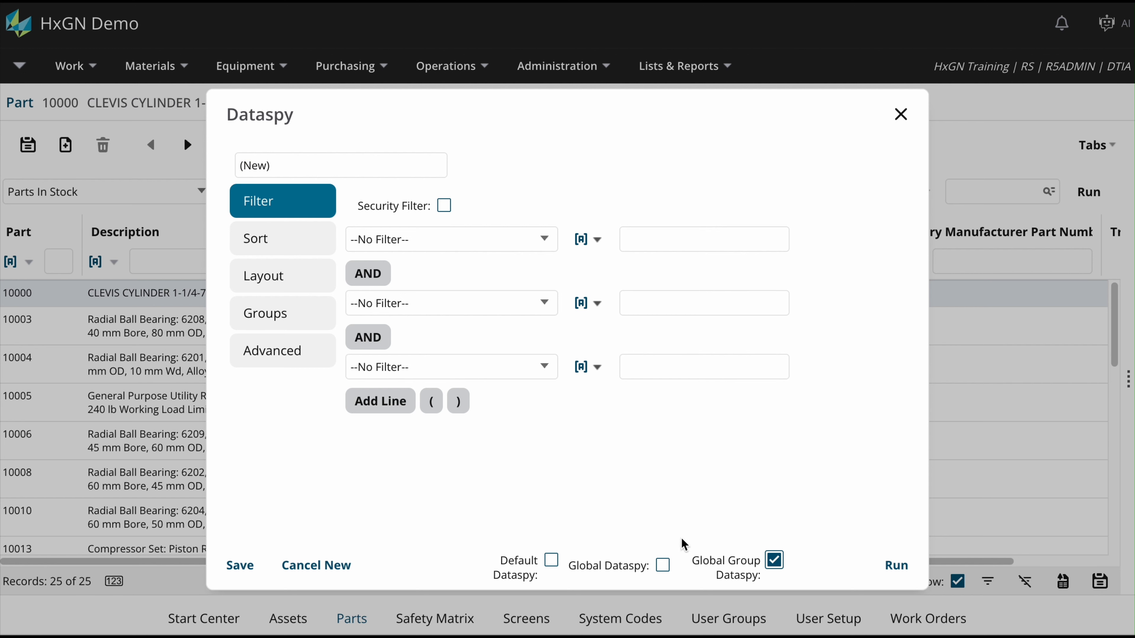
{"action": "left_click", "coordinate": [306, 316]}
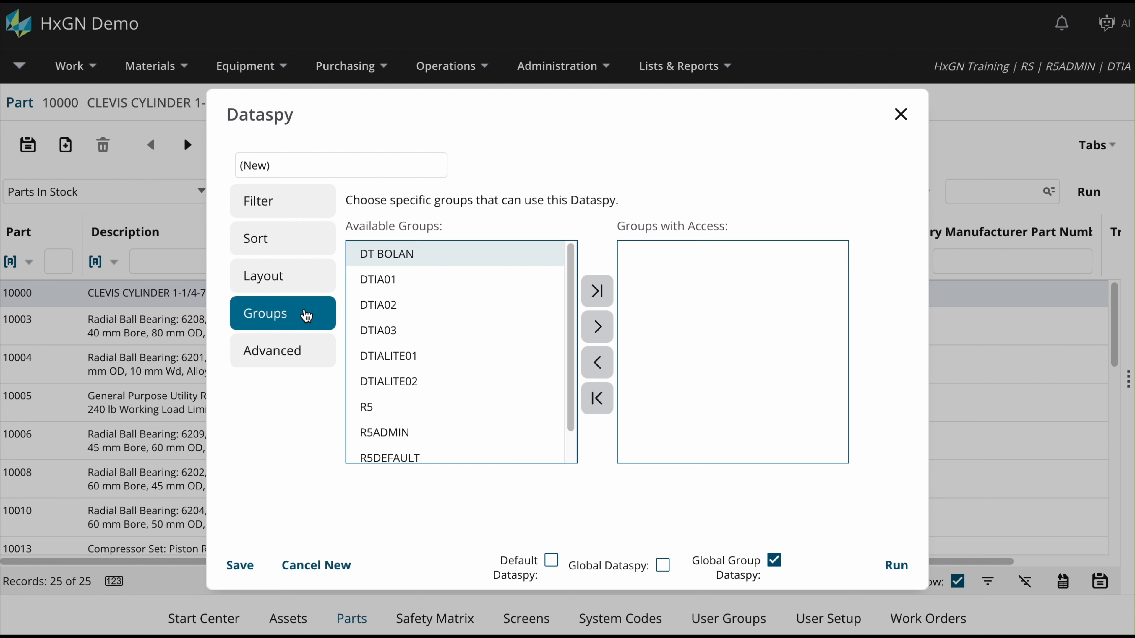
{"action": "double_click", "coordinate": [413, 306]}
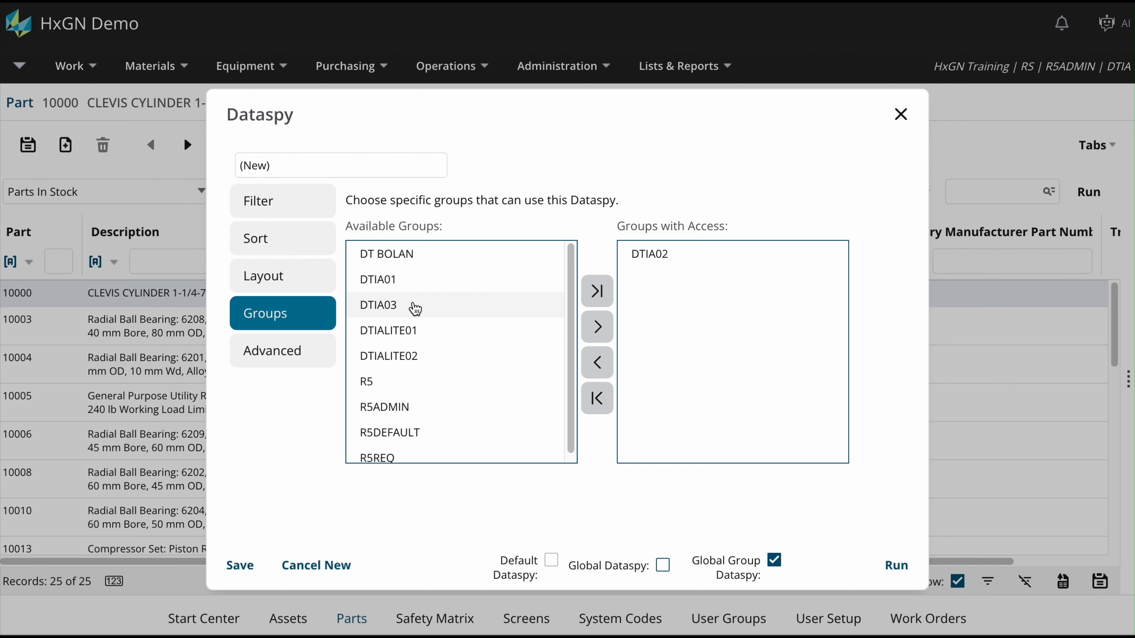
{"action": "double_click", "coordinate": [440, 407]}
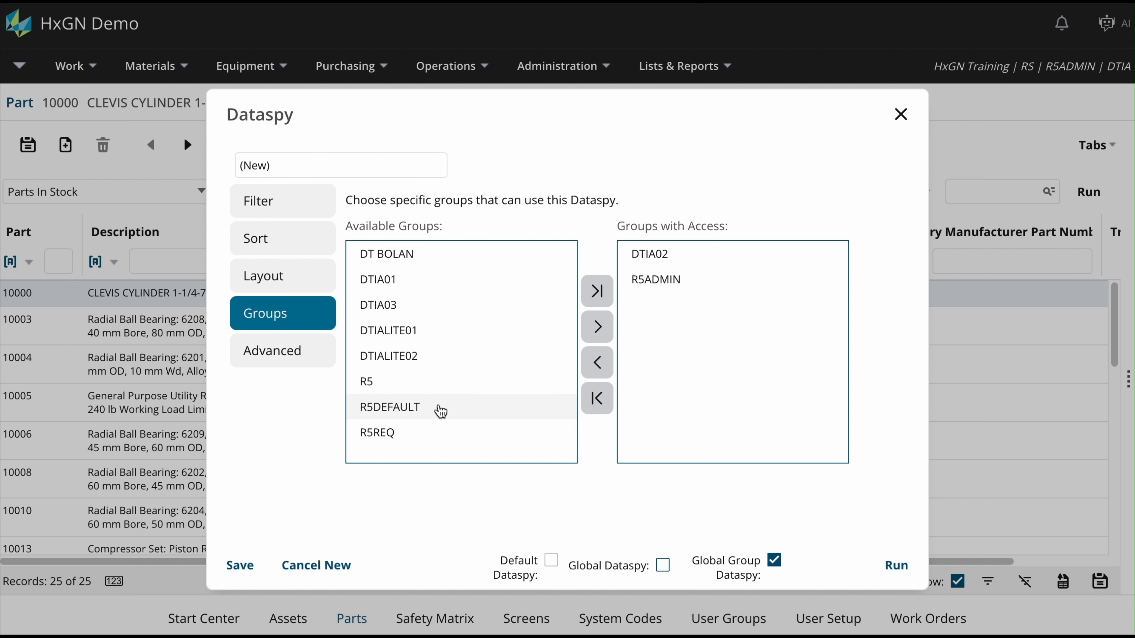